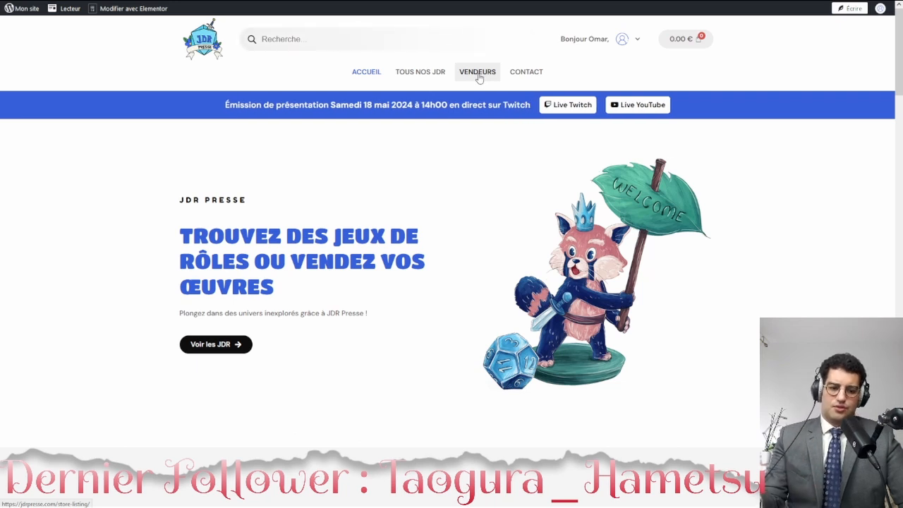
Search the site for "fantasy".
click(313, 39)
text(fant)
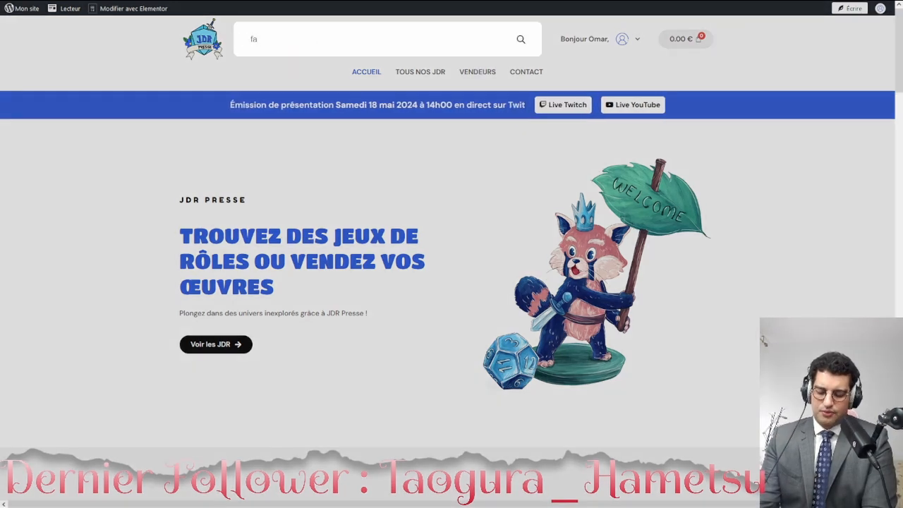
text(asy)
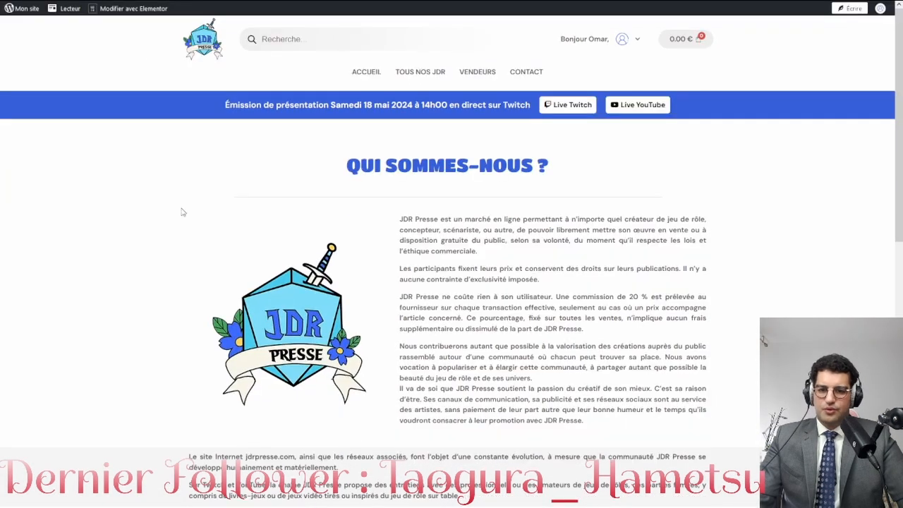
Read through the "Qui sommes-nous ?" page and the articles of the "Conditions générales de vente".
scroll(135, 199, down, 2)
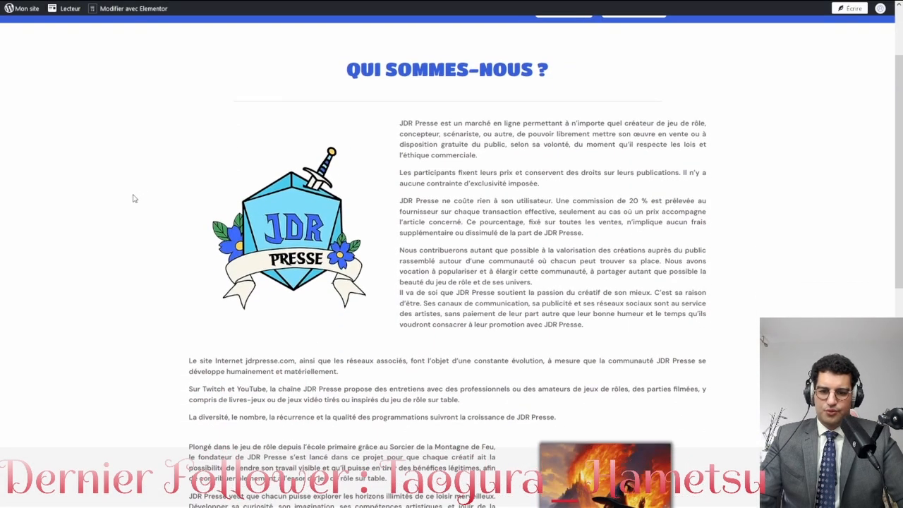
scroll(133, 199, down, 4)
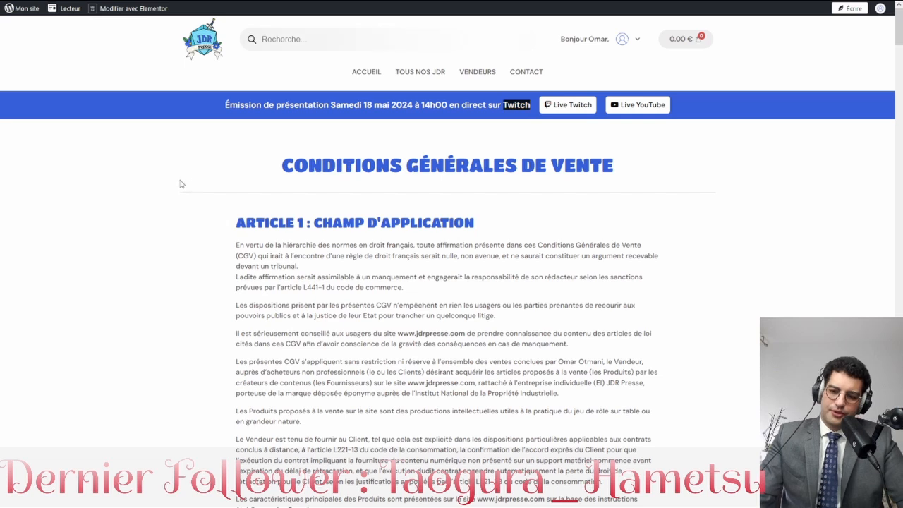
scroll(192, 191, down, 3)
scroll(194, 193, up, 2)
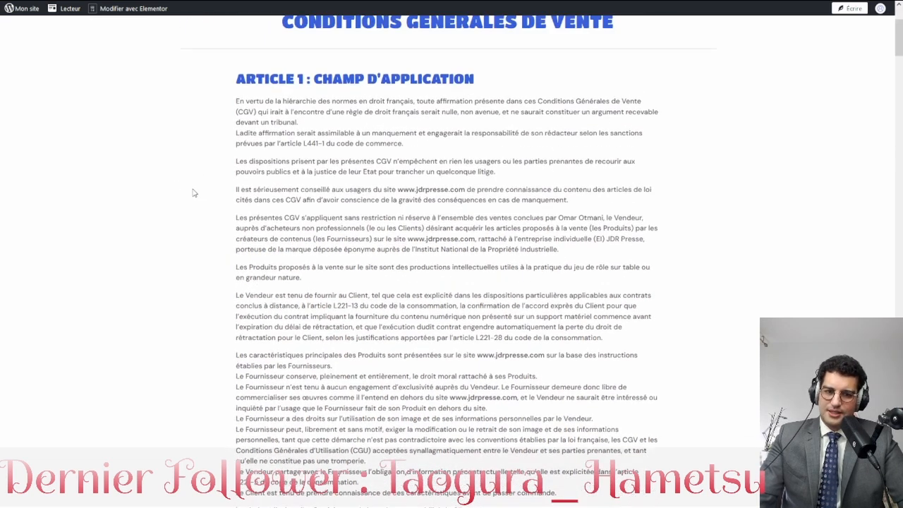
scroll(195, 193, down, 5)
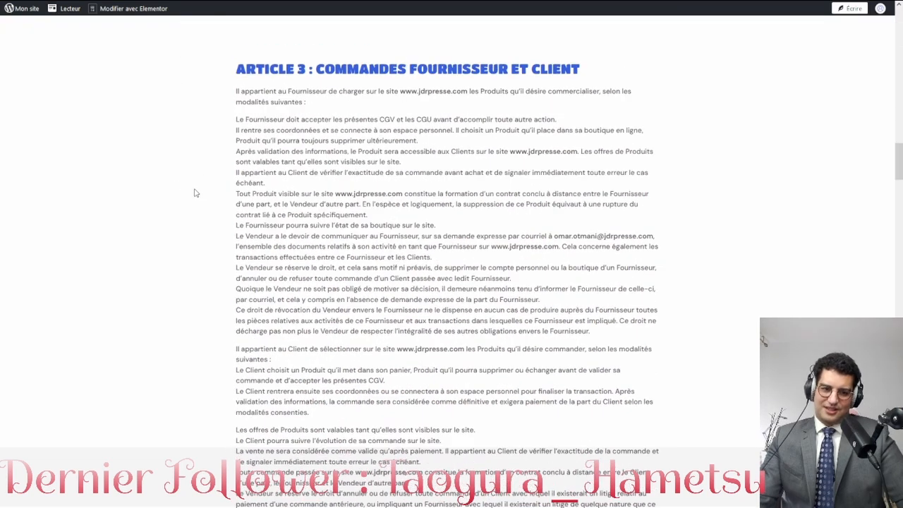
scroll(196, 193, down, 1)
scroll(196, 193, down, 5)
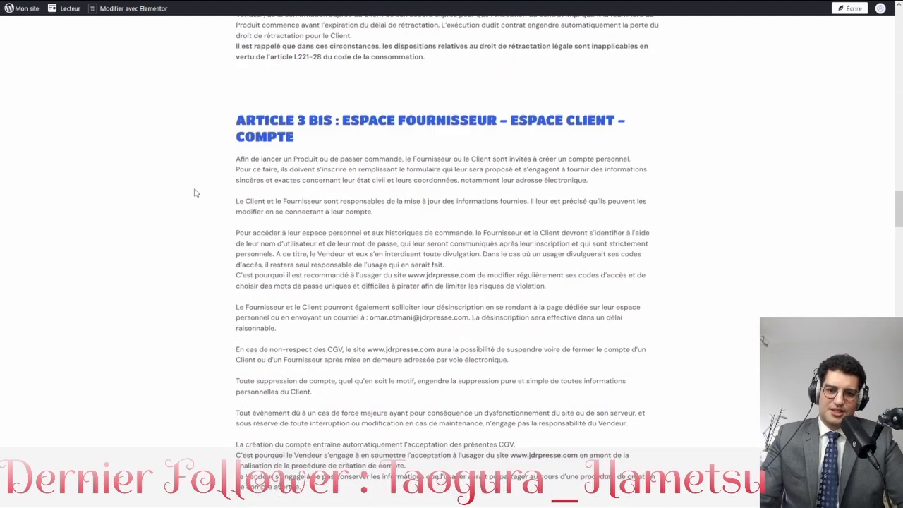
scroll(195, 192, down, 8)
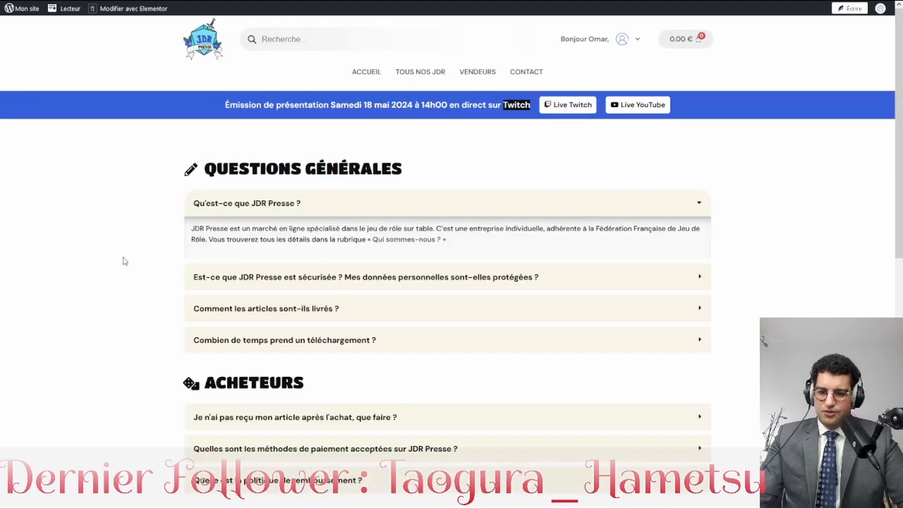
Expand the general FAQ answers on site security, article delivery and download time.
click(418, 282)
scroll(142, 264, down, 1)
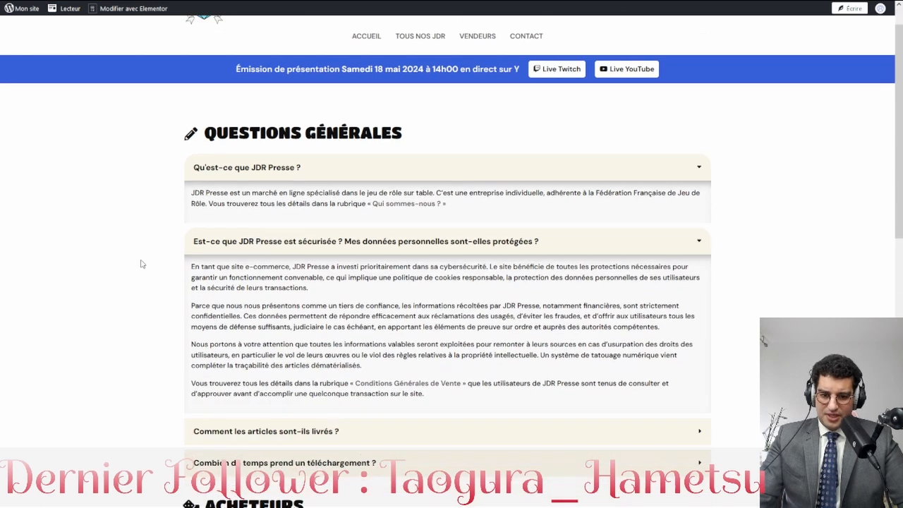
scroll(141, 264, down, 2)
click(350, 329)
scroll(111, 308, down, 3)
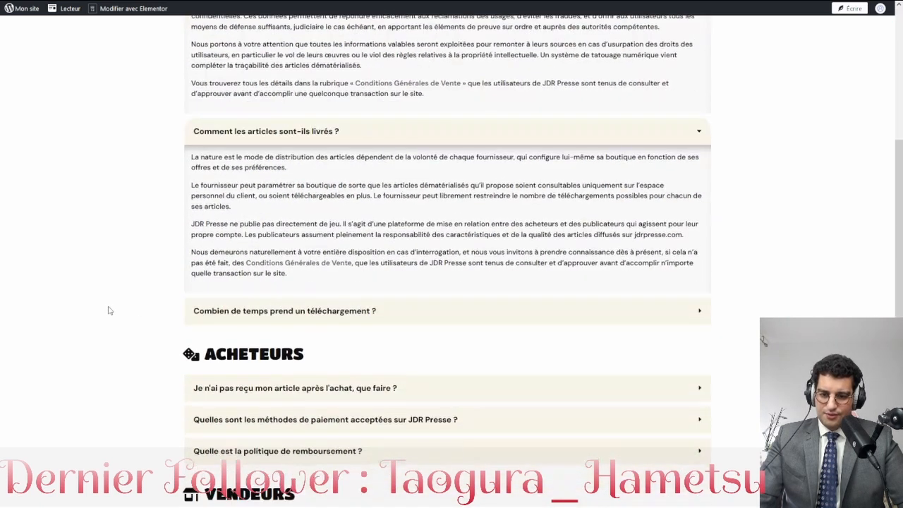
click(368, 312)
Expand the buyers' FAQ answers on articles not received, accepted payment methods and the refund policy.
scroll(85, 318, down, 3)
scroll(87, 318, down, 1)
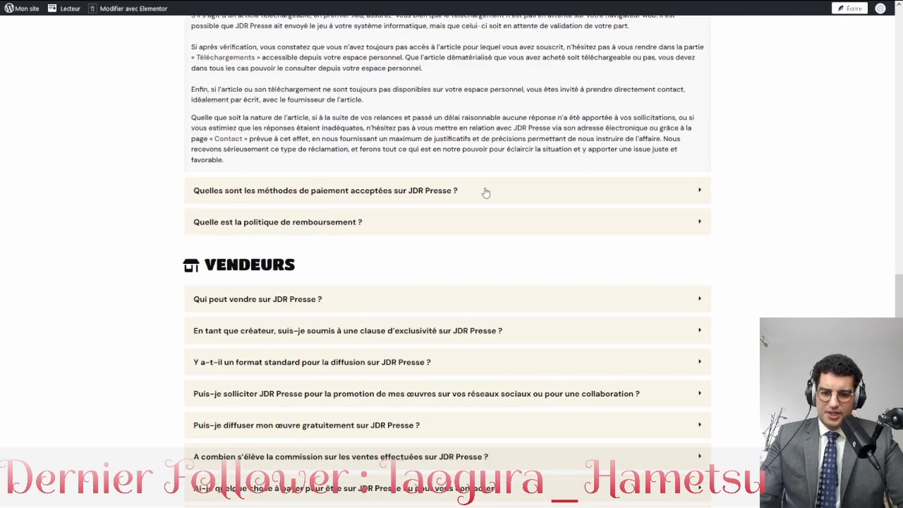
click(486, 192)
scroll(127, 272, down, 2)
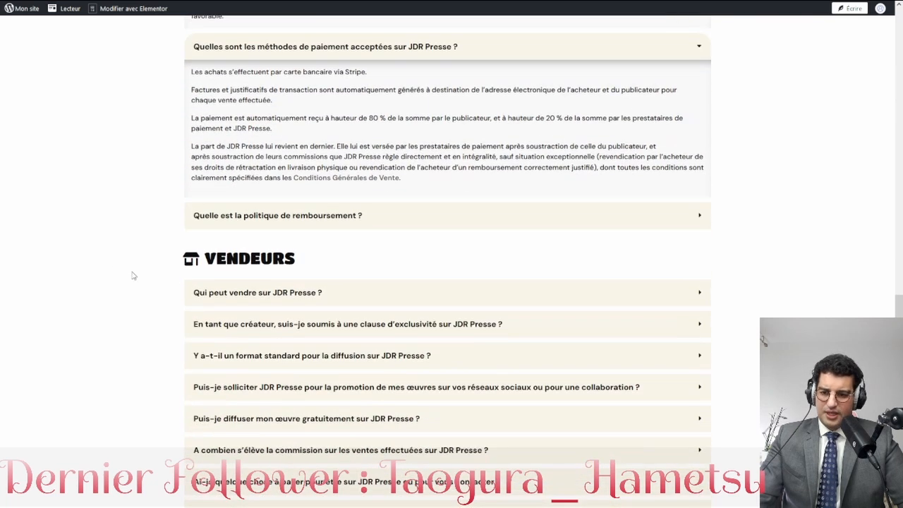
click(410, 223)
Expand the sellers' FAQ answers on who can sell and whether creators are bound by an exclusivity clause.
scroll(95, 289, down, 5)
click(318, 218)
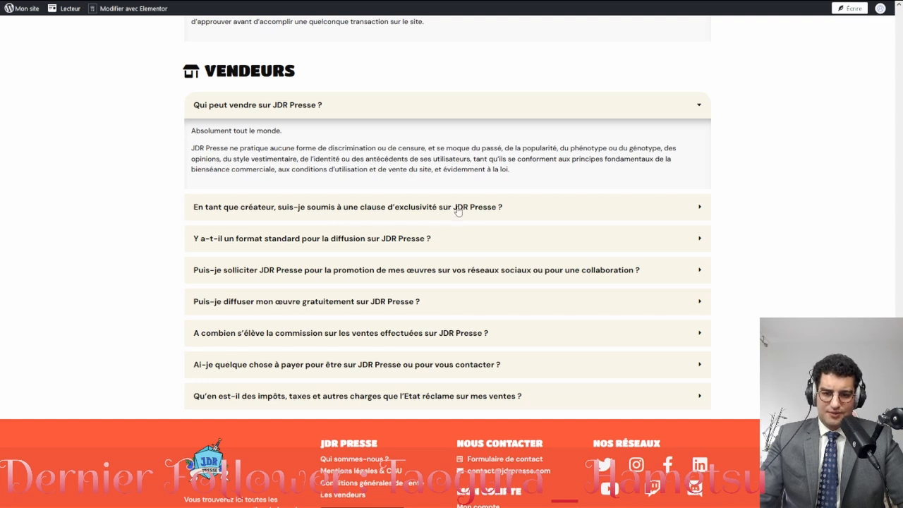
click(506, 209)
scroll(146, 266, down, 2)
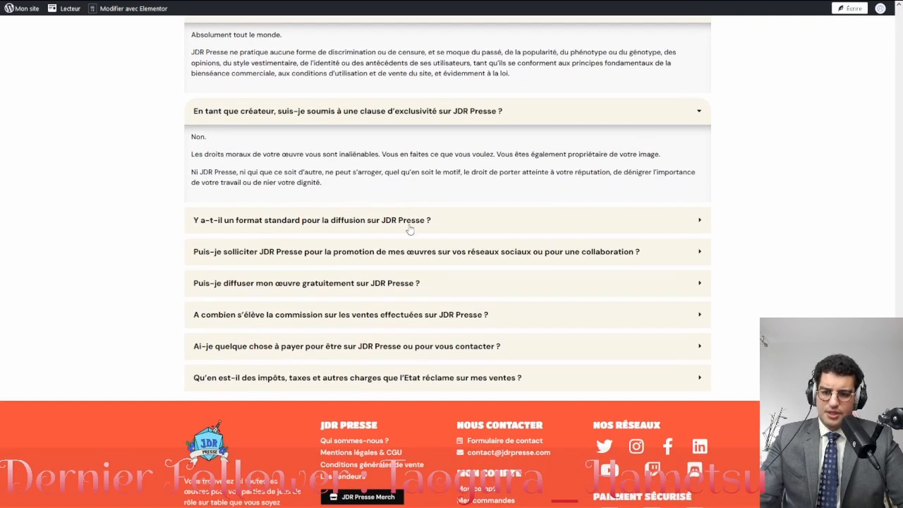
Look over the sales and order summaries on the seller dashboard.
key(F11)
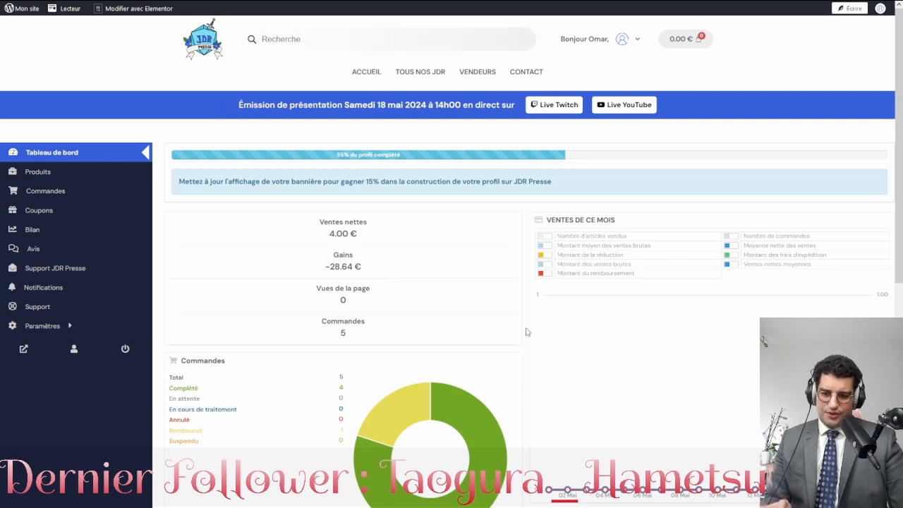
scroll(438, 305, down, 2)
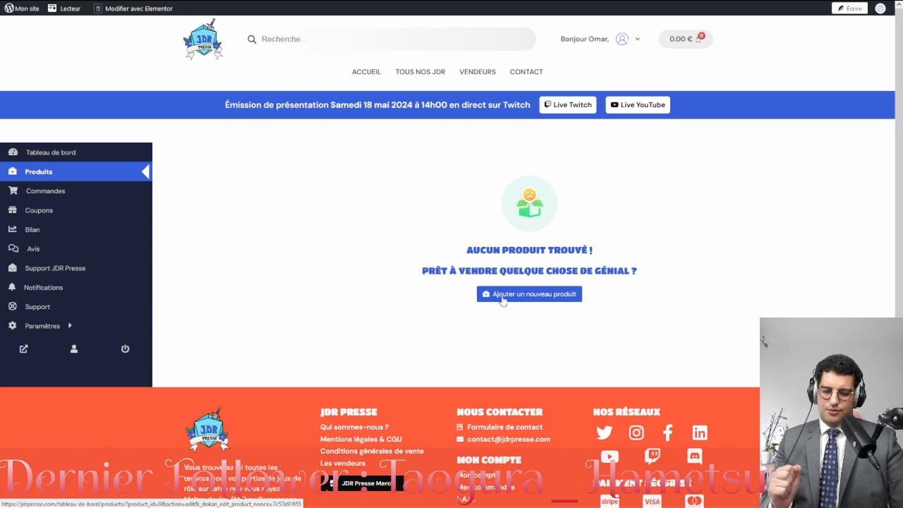
Open the new product form and review its inventory, linked products, attribute, promotion, other options and catalogue mode sections.
click(503, 295)
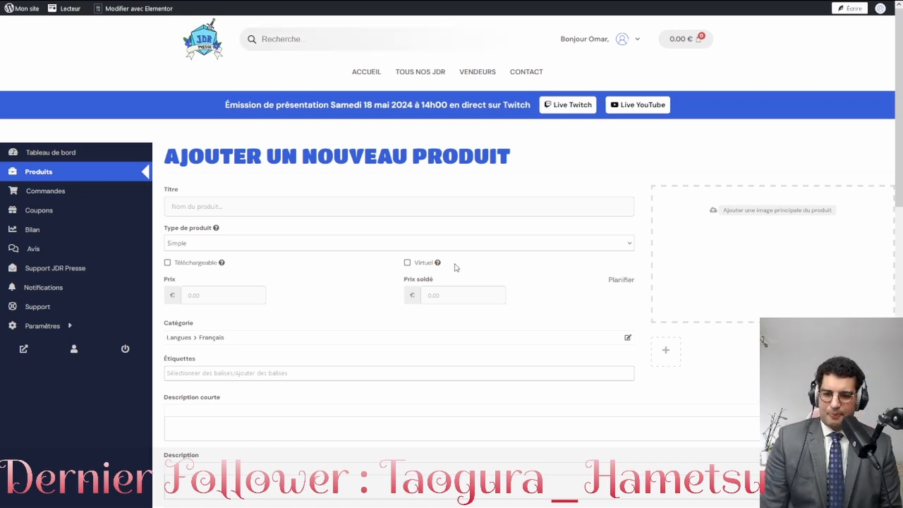
scroll(455, 267, down, 15)
mouse_move(230, 160)
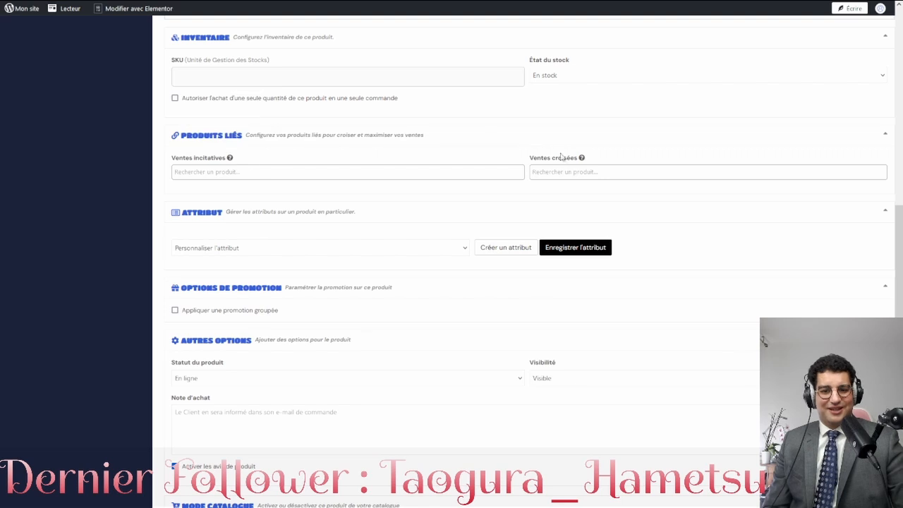
mouse_move(583, 160)
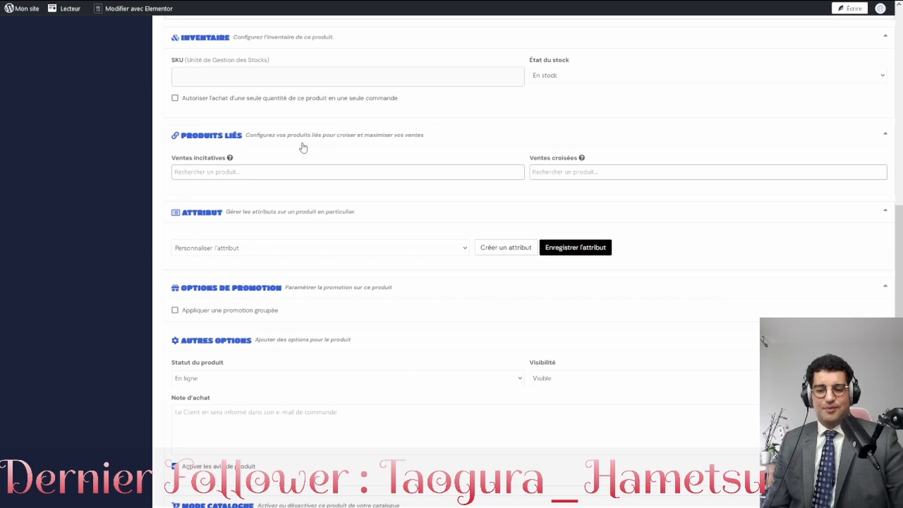
scroll(307, 150, down, 1)
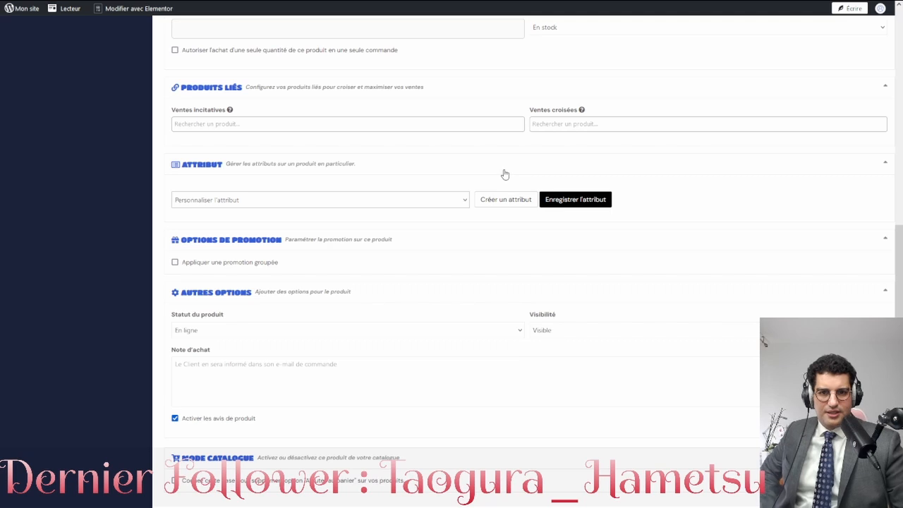
scroll(505, 175, down, 2)
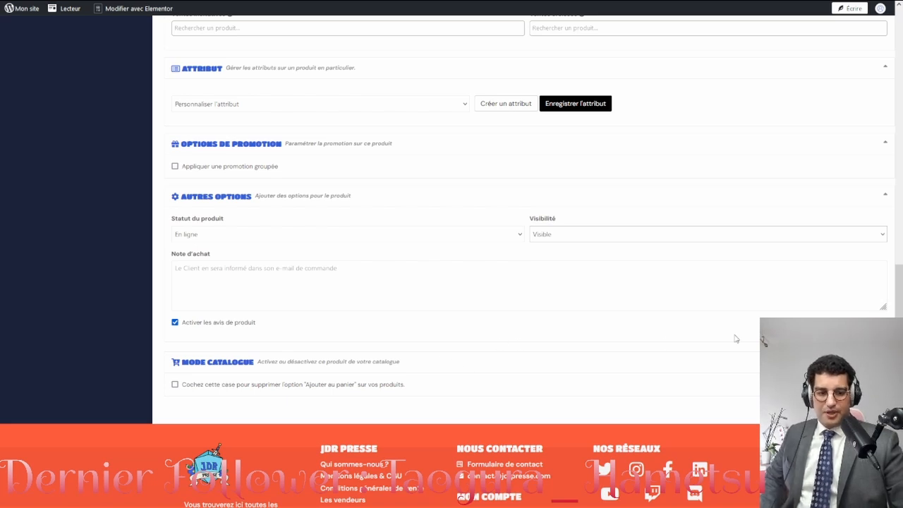
scroll(736, 338, down, 2)
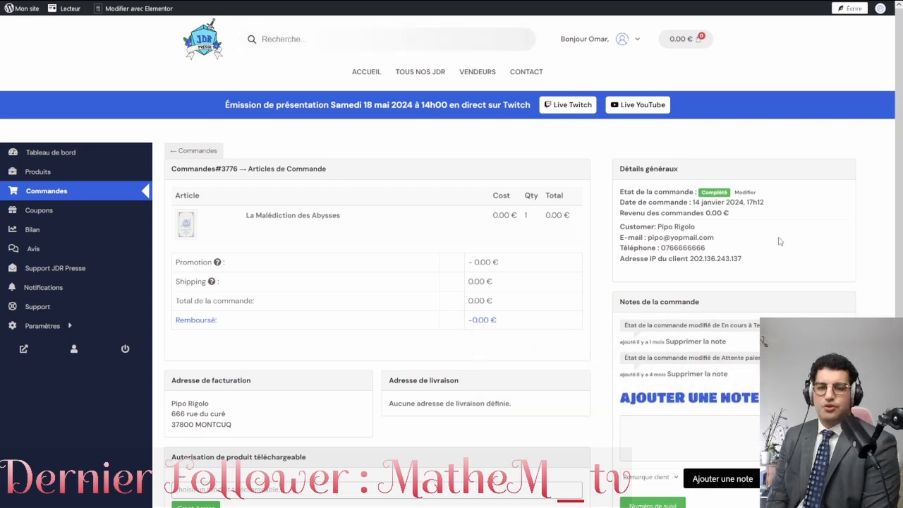
Read the delivery slip PDF for the "La Malédiction des Abysses" order and close it.
key(ctrl+Tab)
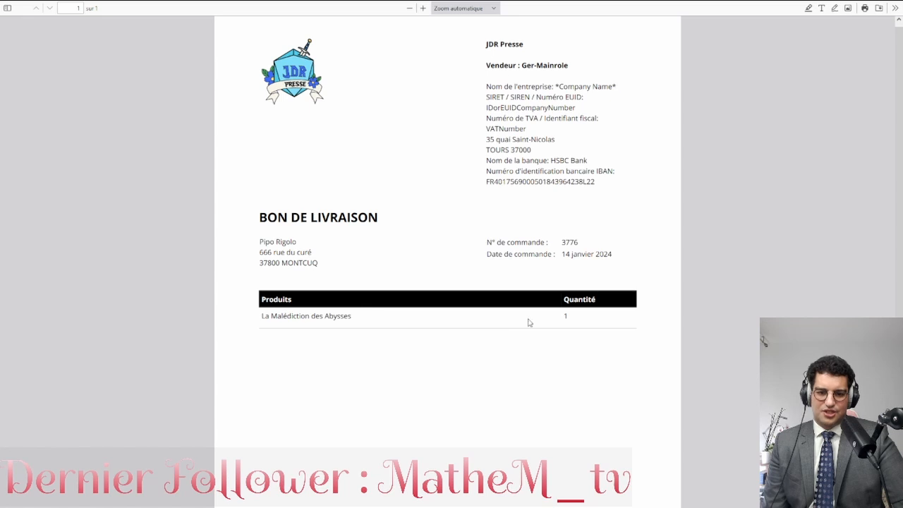
scroll(529, 322, down, 3)
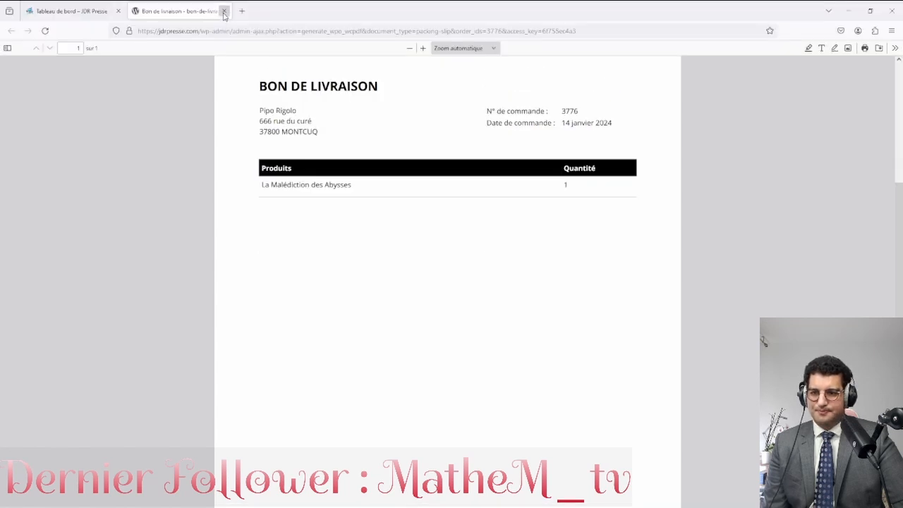
click(221, 7)
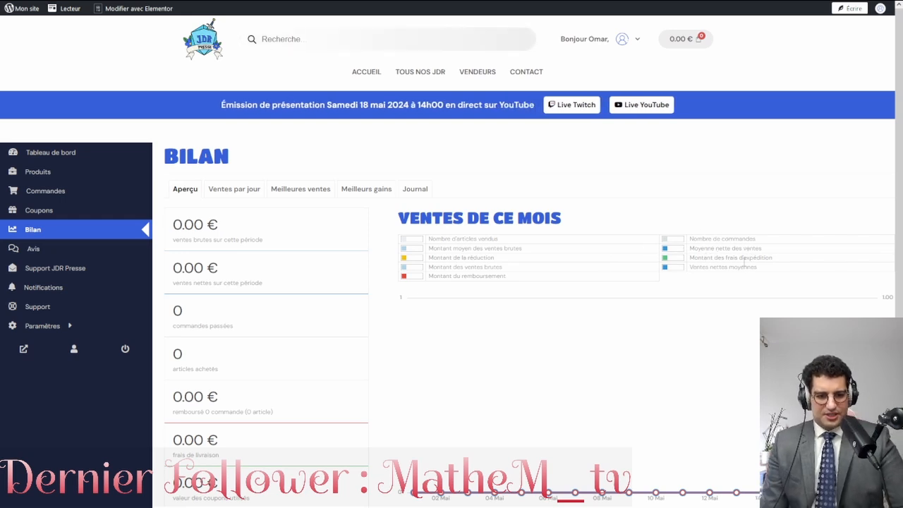
Examine the sales figures and this month's sales chart in the Bilan overview.
scroll(621, 237, down, 3)
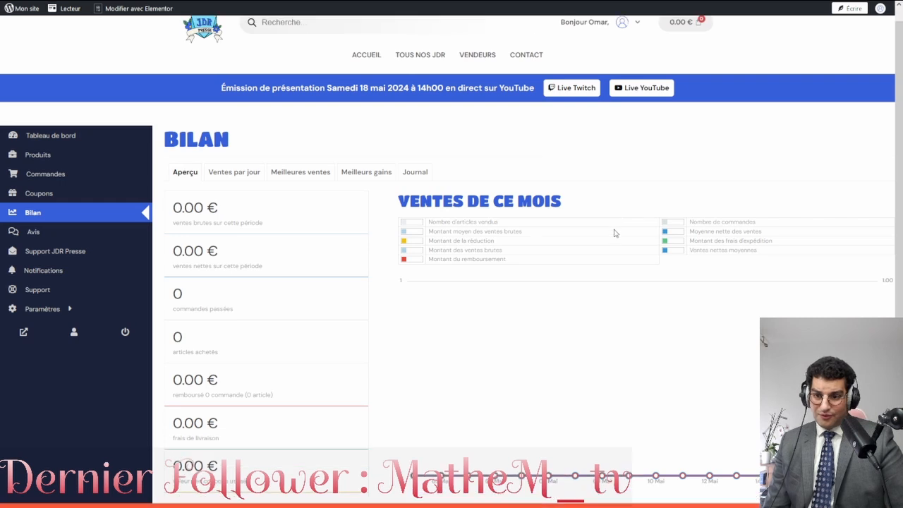
scroll(608, 262, up, 2)
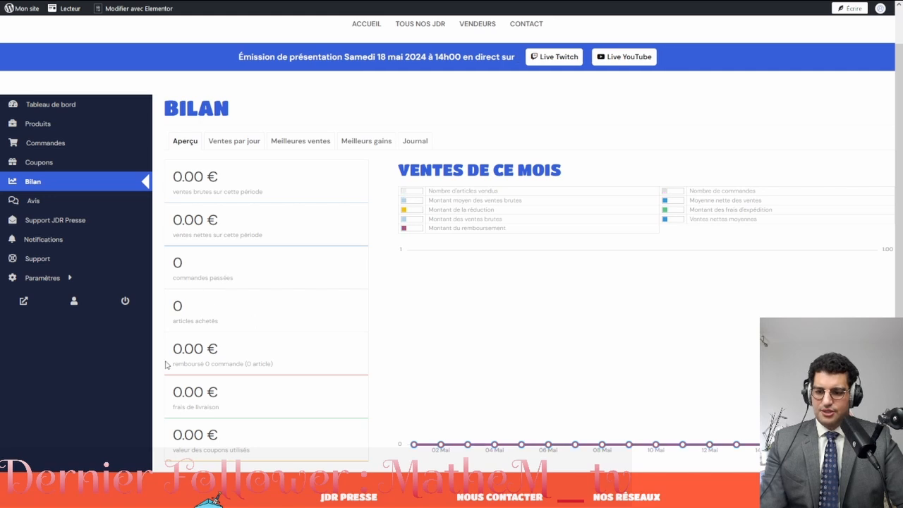
scroll(367, 351, down, 2)
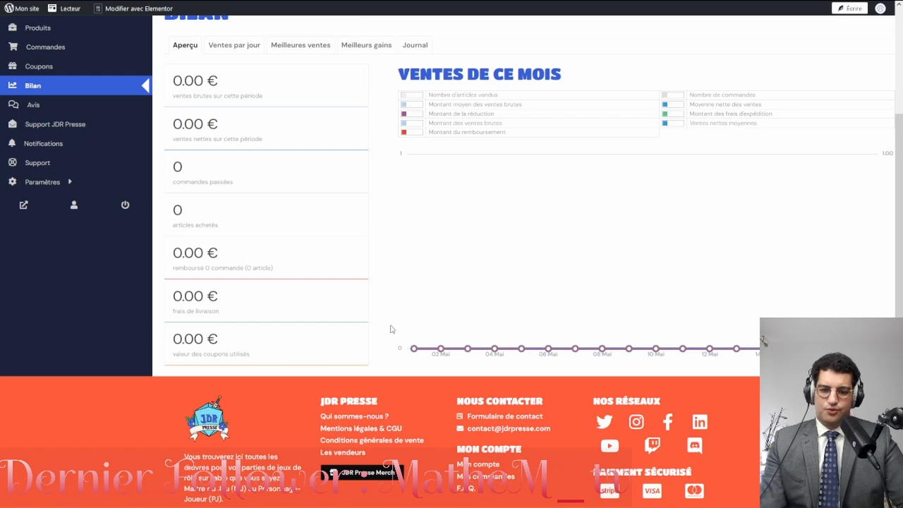
View the Meilleures ventes, Meilleurs gains and Journal reports of the Bilan.
scroll(389, 329, up, 3)
click(299, 189)
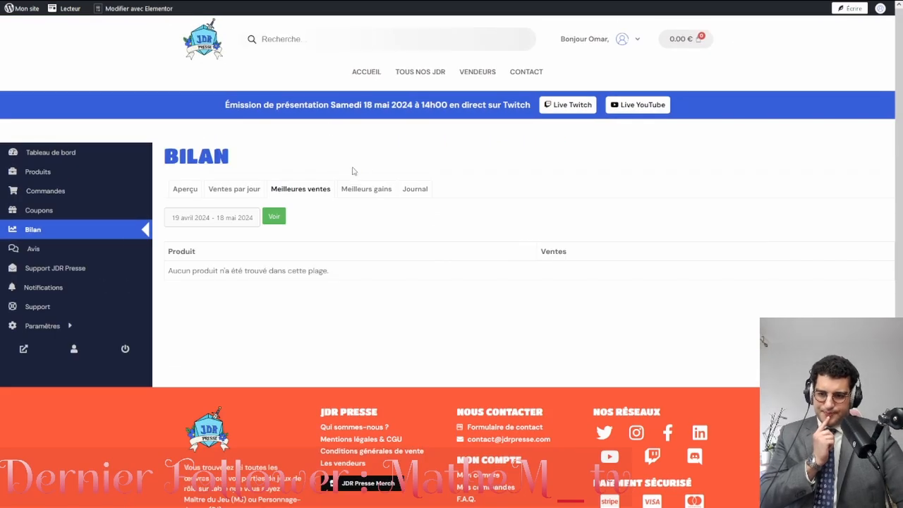
click(363, 189)
click(415, 189)
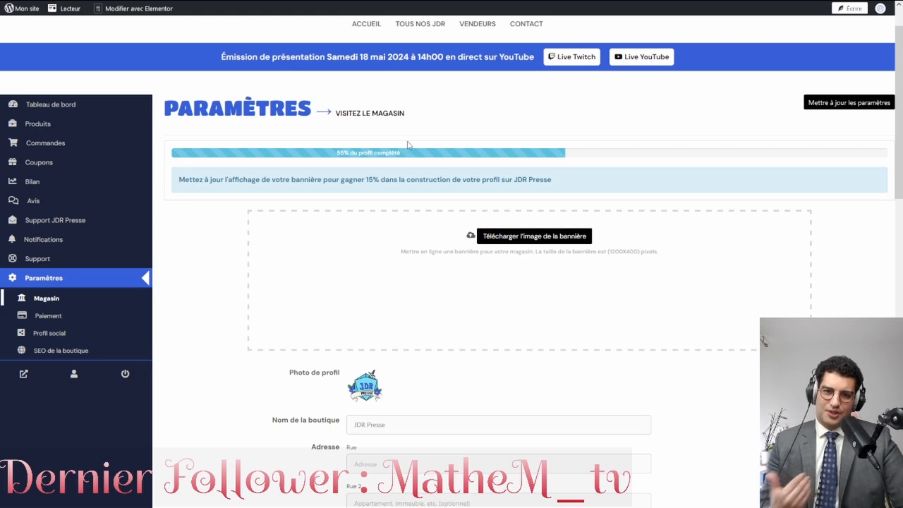
Open the shop's Profil social settings and review the available social network link fields.
click(50, 332)
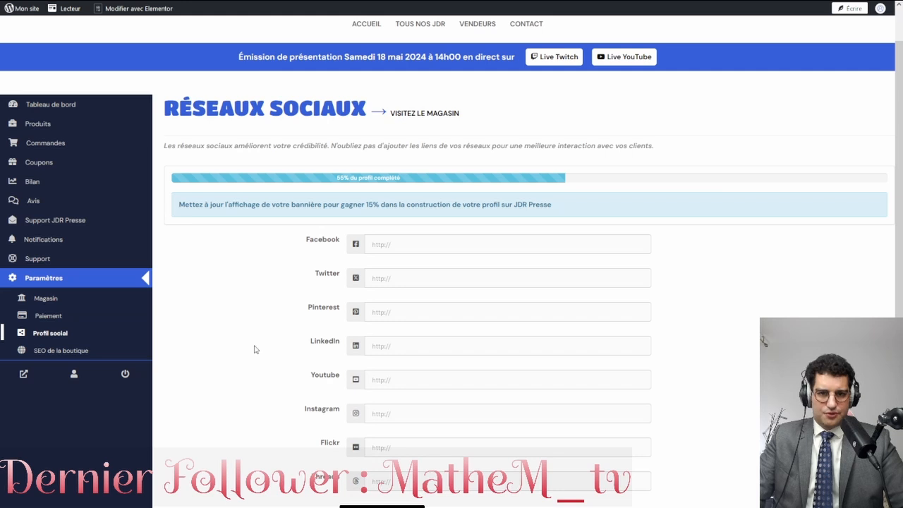
scroll(255, 349, down, 2)
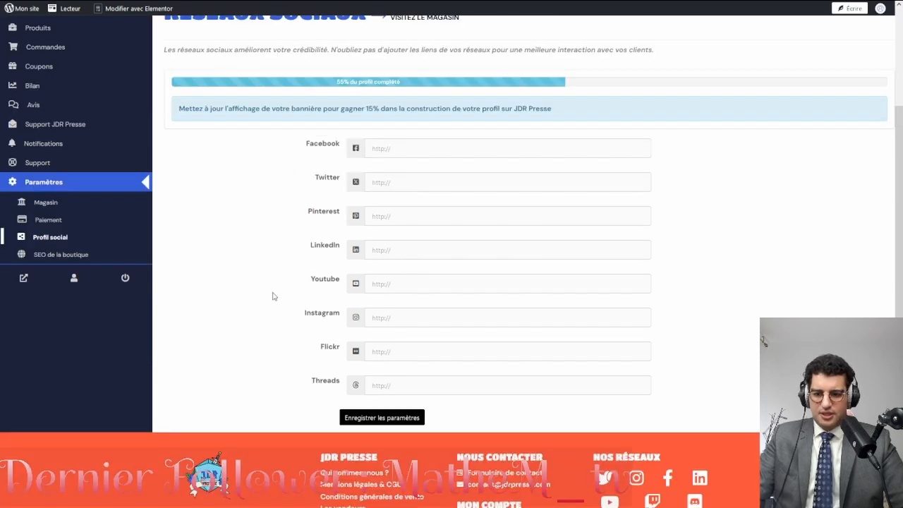